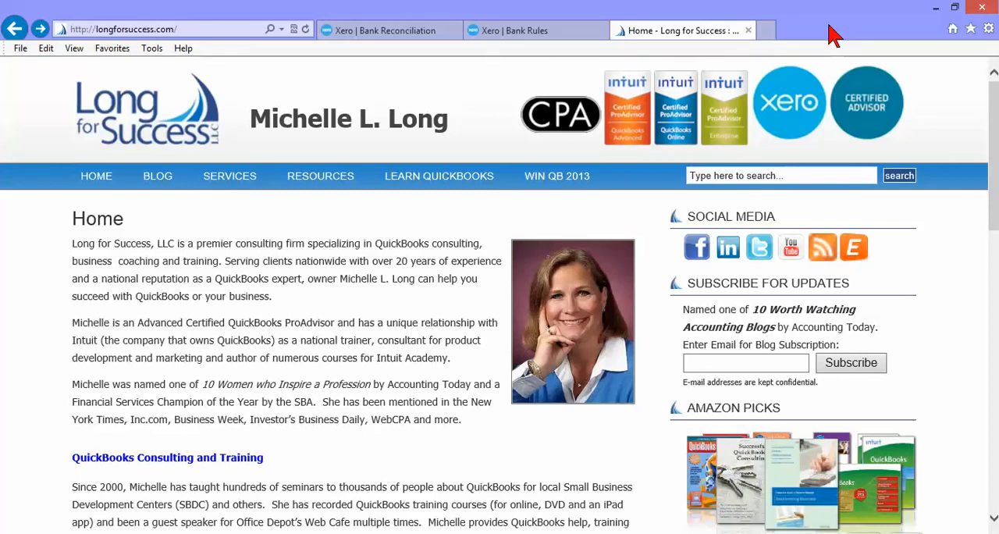
Open the Xero bank reconciliation page and reconcile the 15.50 7-Eleven statement line using its suggested bank rule
click(406, 38)
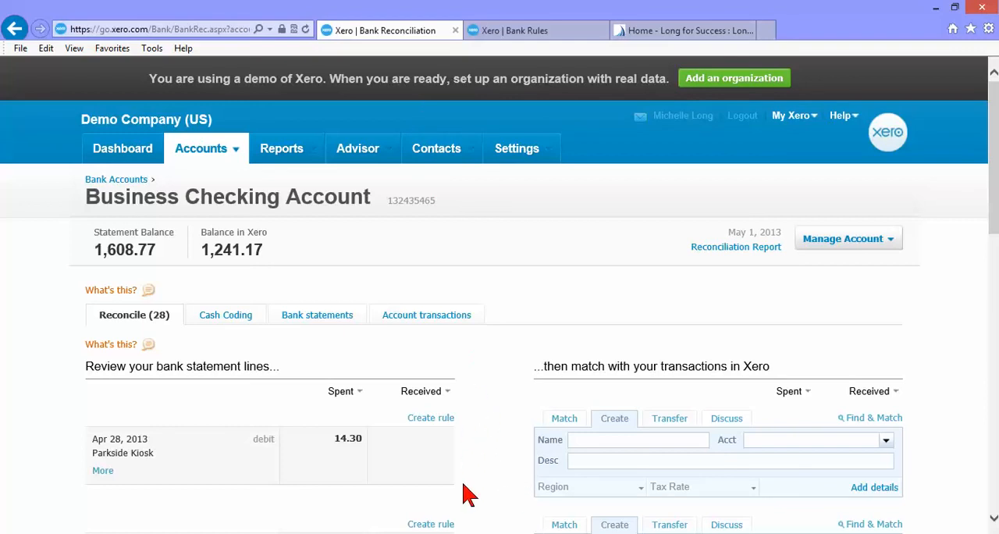
scroll(466, 494, down, 6)
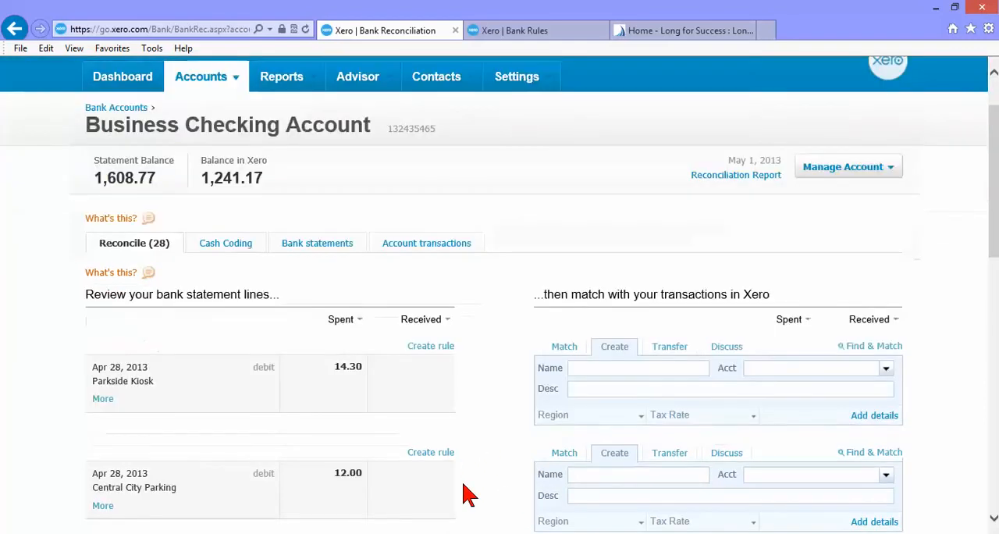
scroll(466, 494, down, 4)
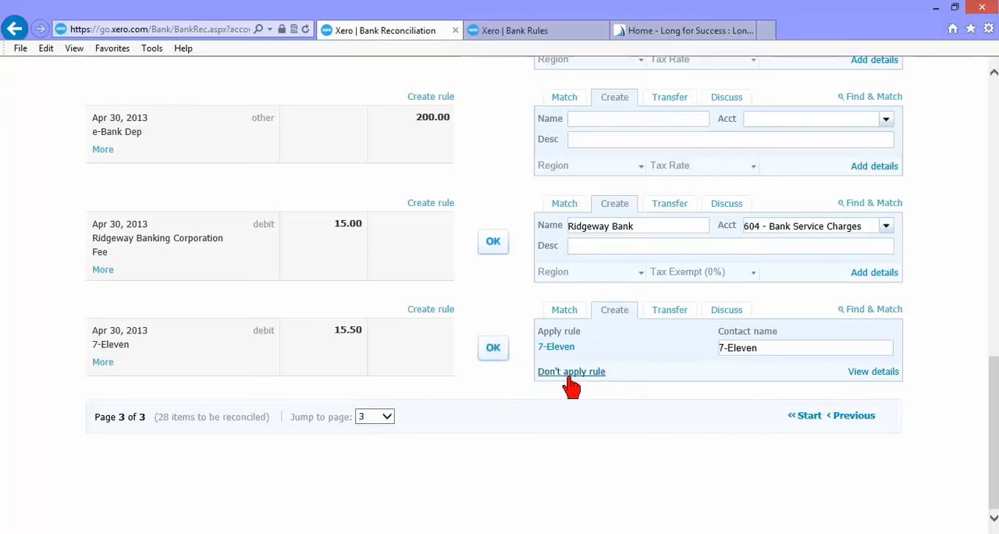
click(502, 358)
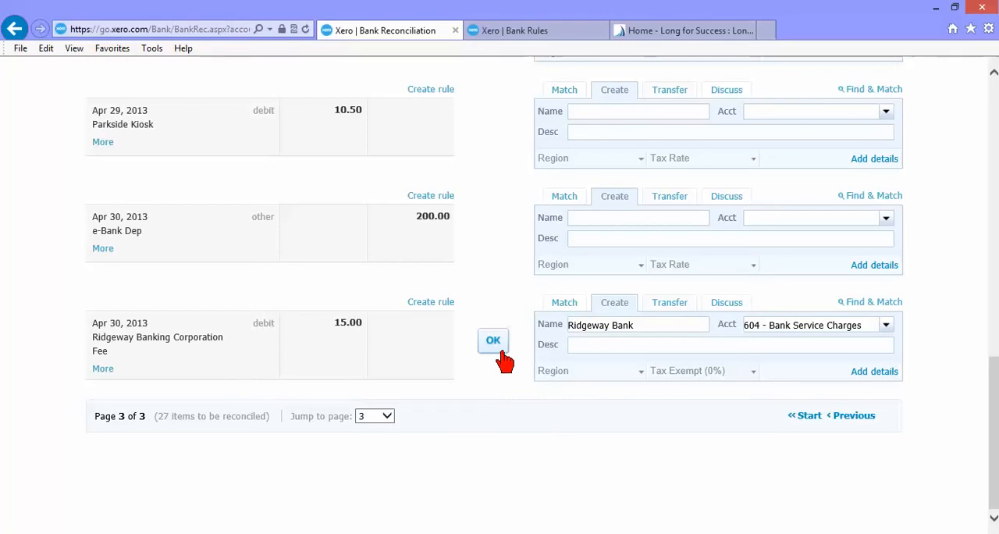
Examine the 7-Eleven spend money rule, including the payee match options, contact and account allocation, and return to the rules list
click(529, 34)
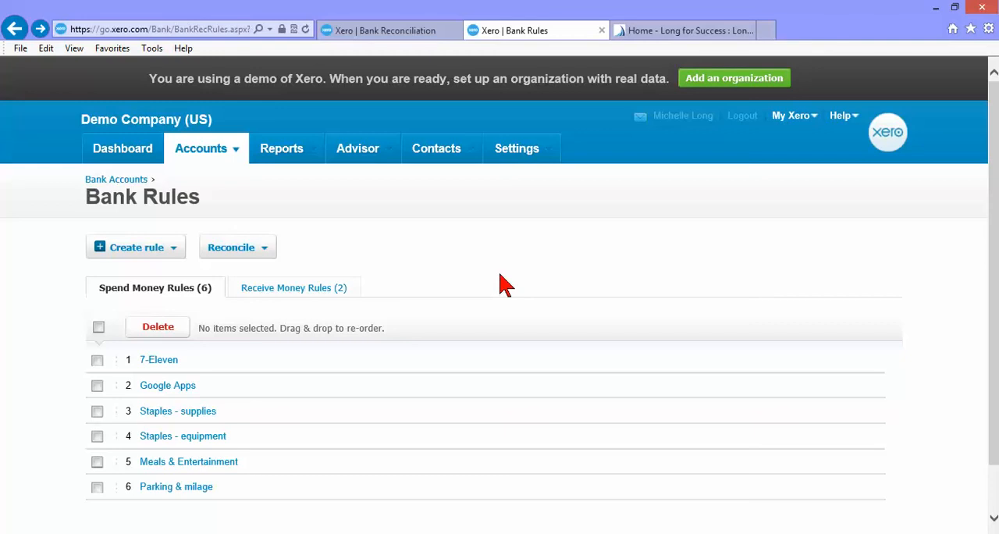
click(162, 361)
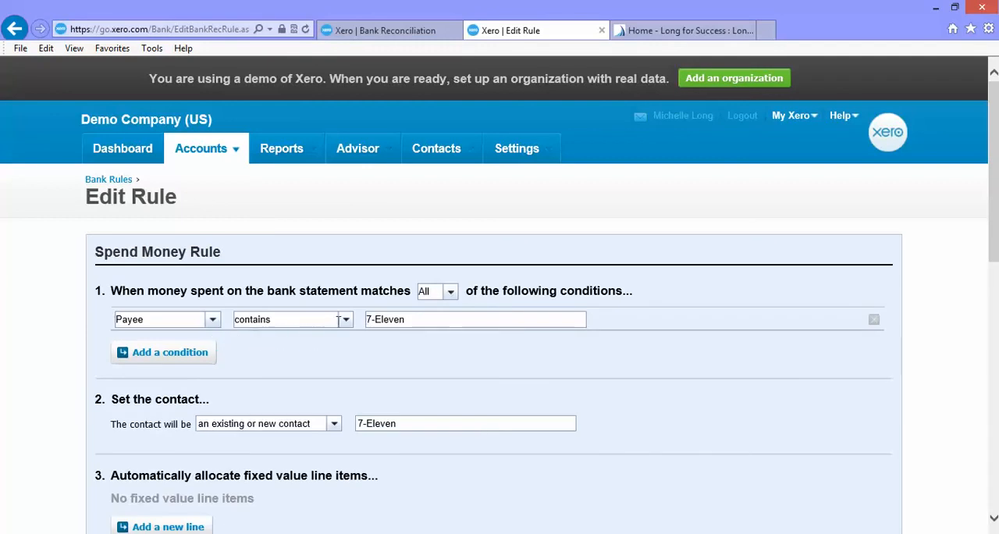
click(346, 321)
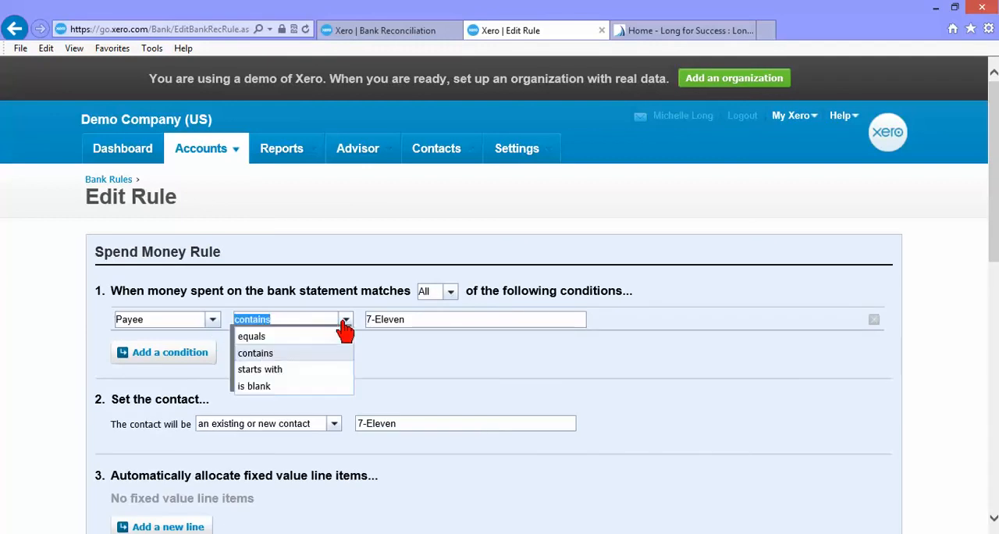
click(306, 353)
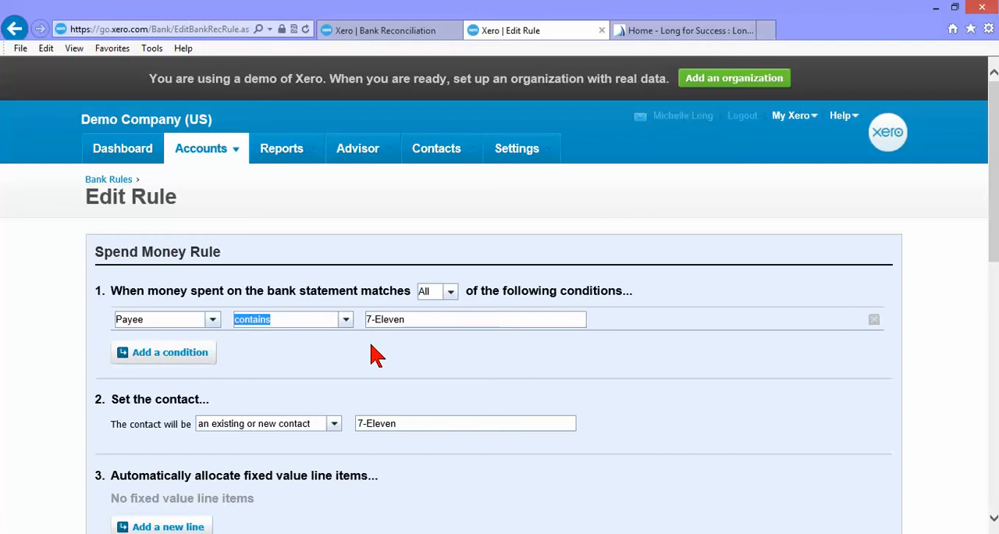
scroll(373, 355, down, 4)
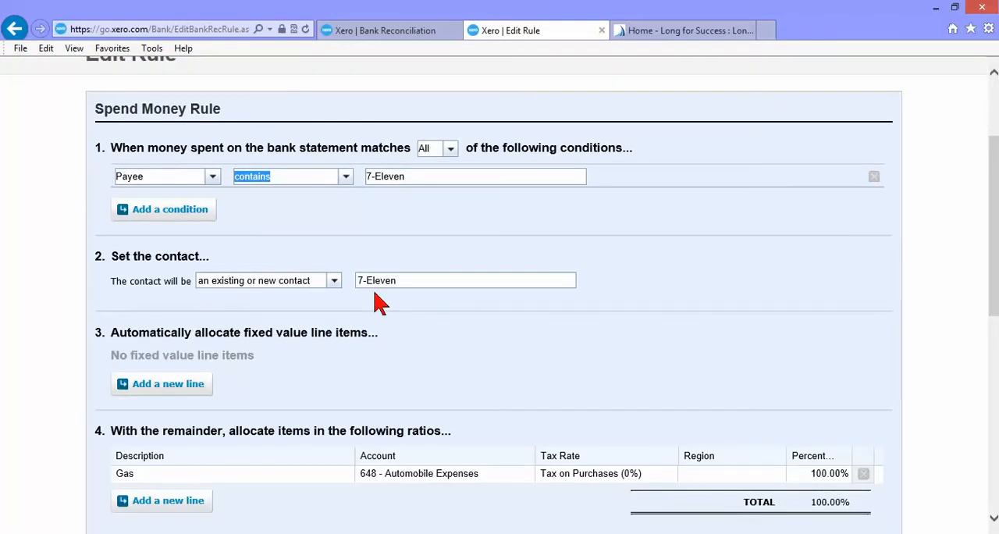
scroll(379, 328, down, 2)
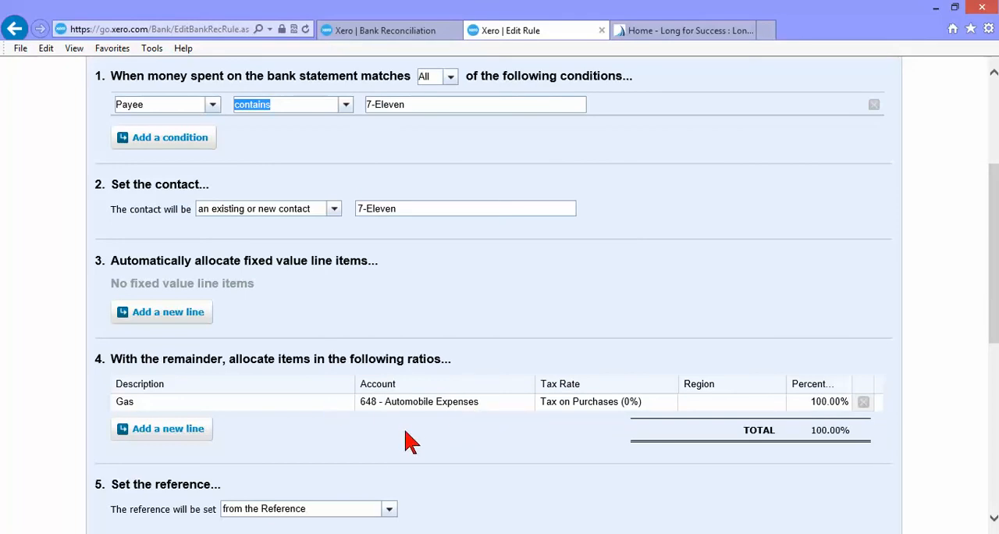
scroll(407, 441, down, 1)
key(alt+Left)
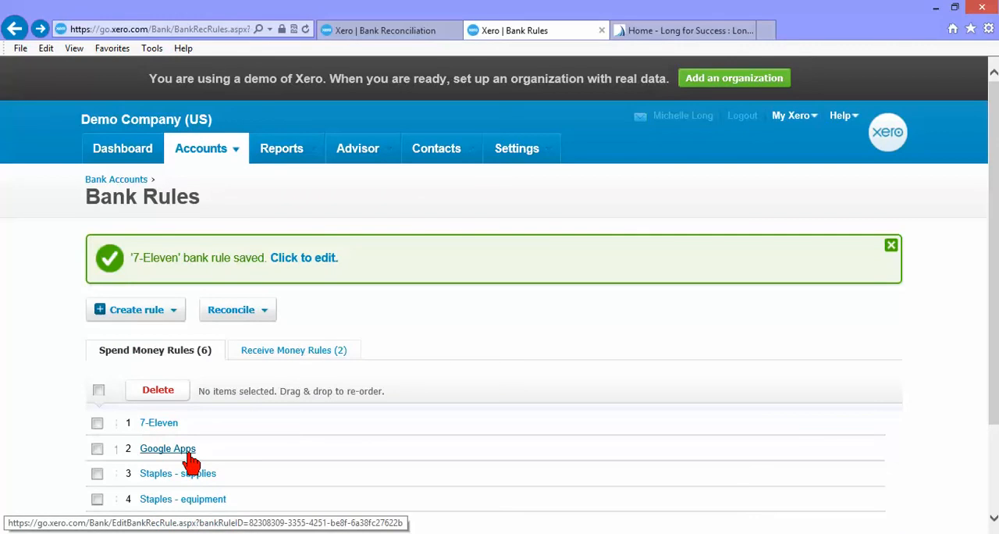
Examine the Staples - equipment rule's conditions, account allocation and All/Any matching choice, and return to the rules list
scroll(192, 463, down, 2)
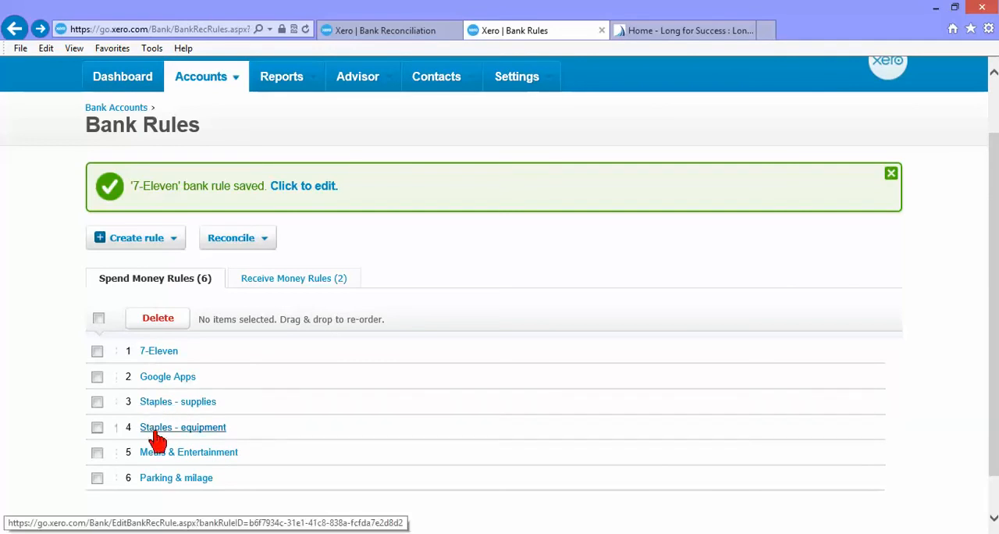
click(156, 437)
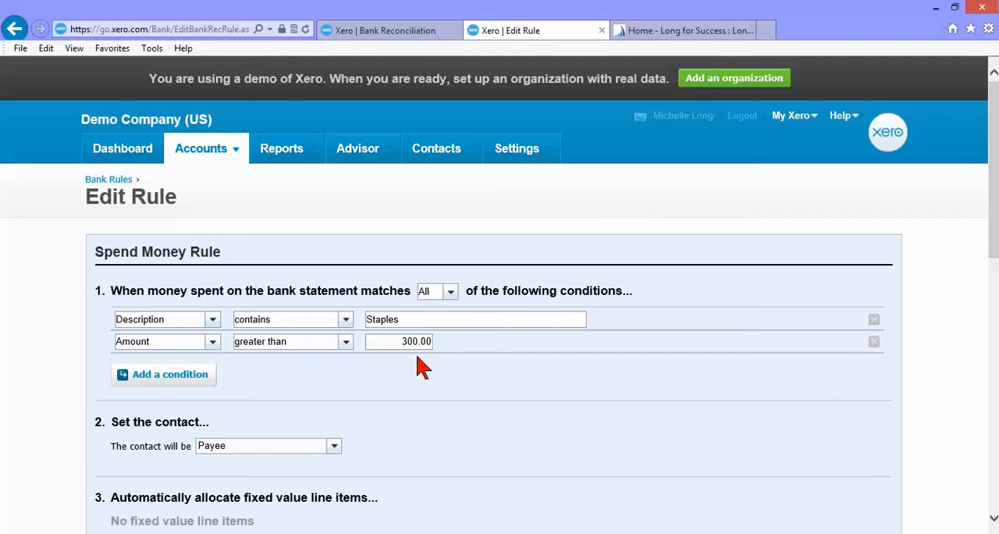
scroll(422, 367, down, 3)
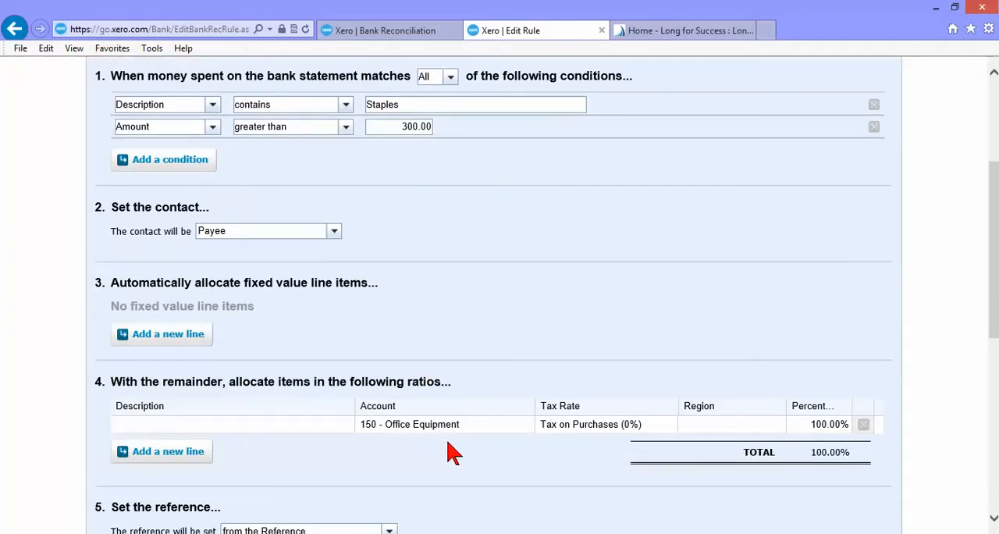
scroll(453, 452, up, 1)
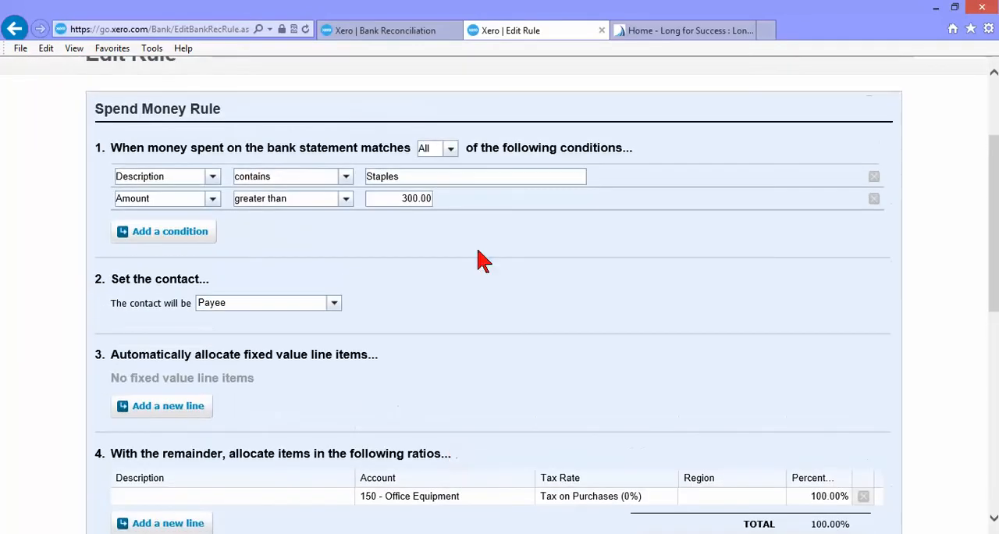
click(453, 152)
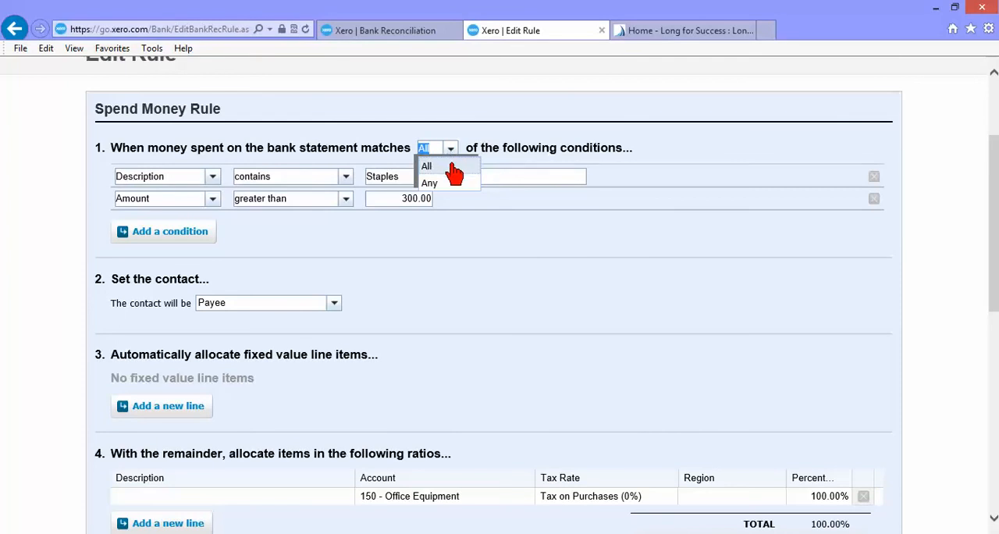
click(453, 167)
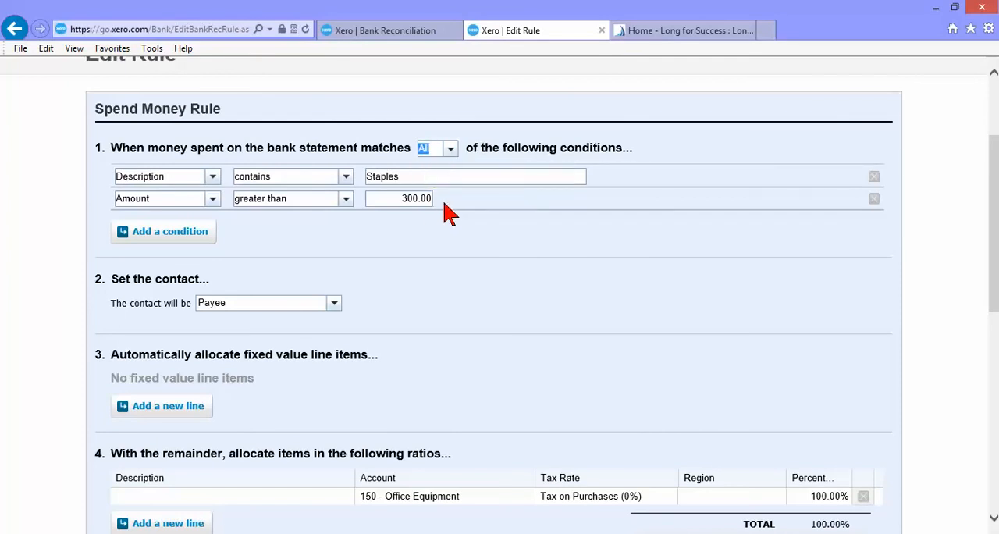
key(alt+Left)
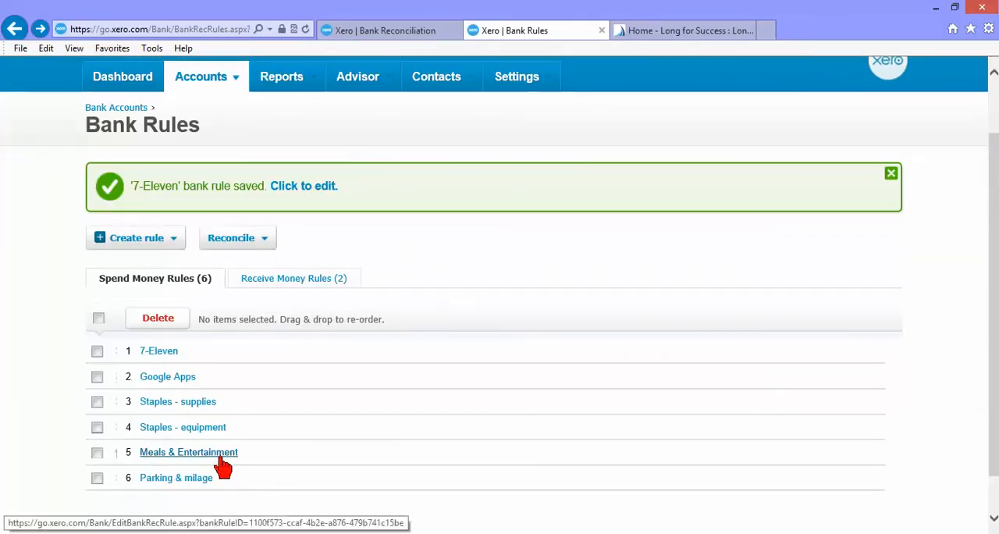
Examine the Meals & Entertainment rule's restaurant conditions and the accounts and percentages of its two allocation lines, and return to the rules list
click(221, 459)
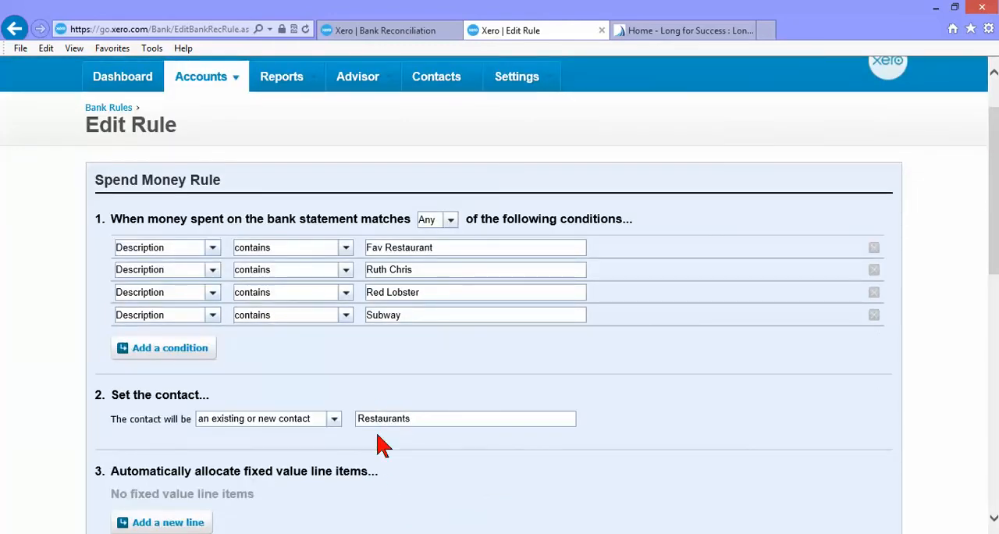
scroll(380, 443, down, 3)
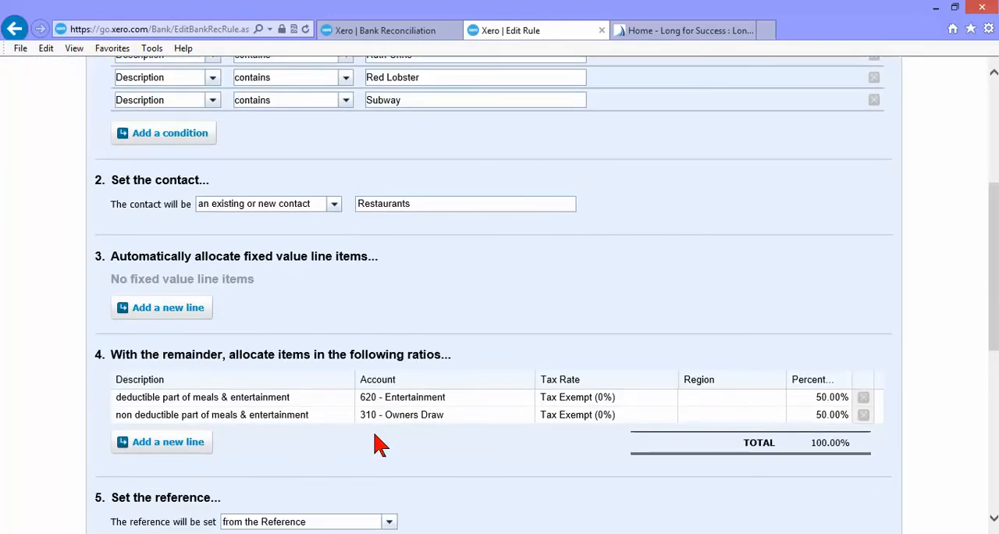
click(340, 400)
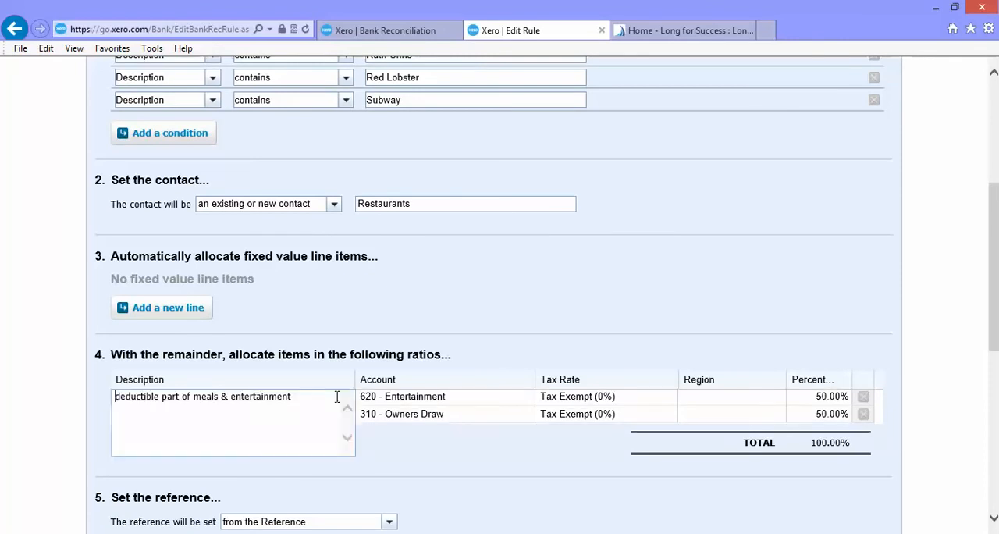
click(417, 398)
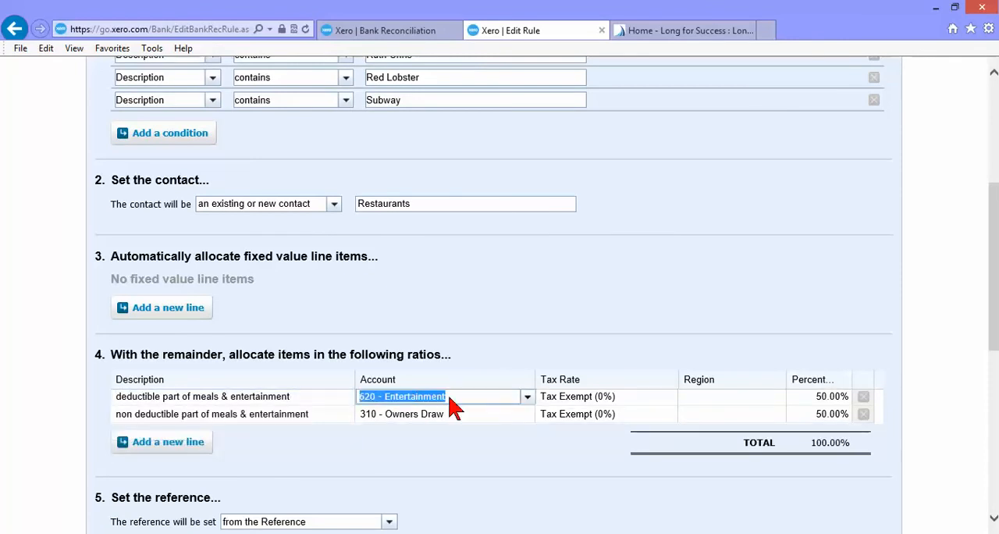
click(808, 398)
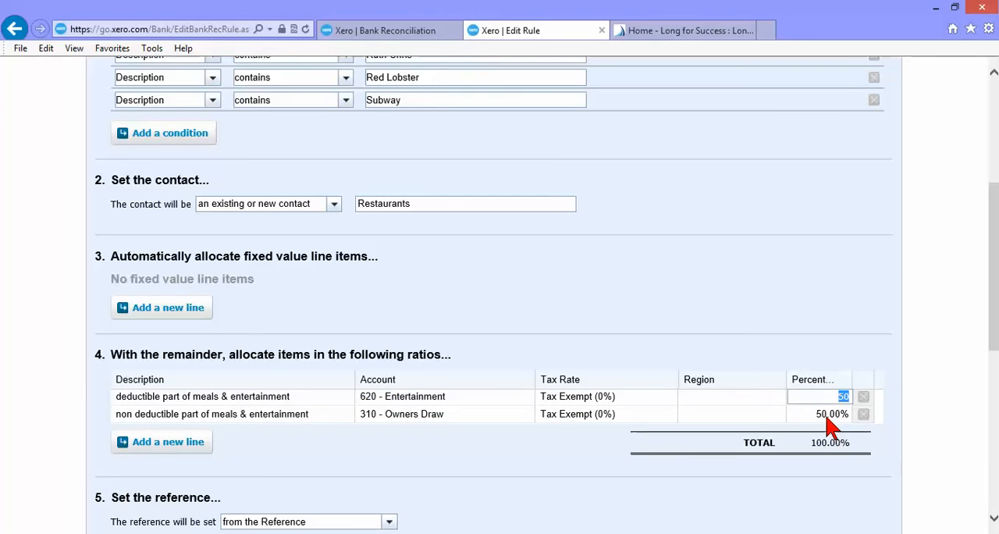
click(508, 416)
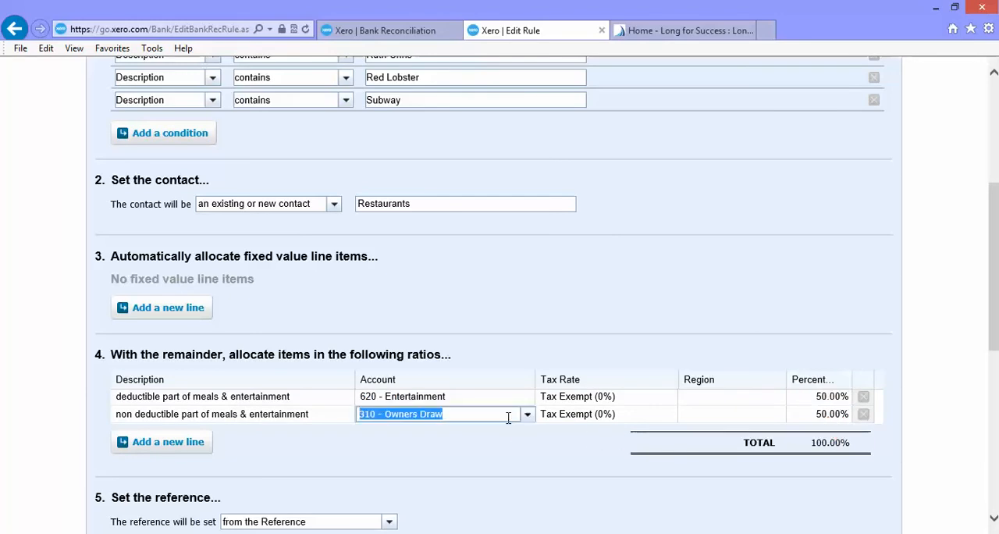
click(504, 461)
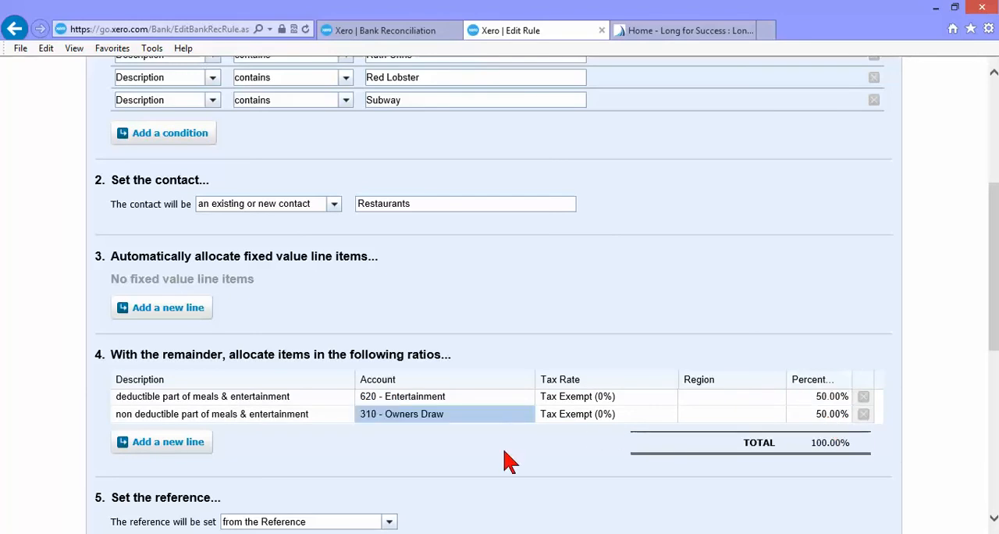
key(alt+Left)
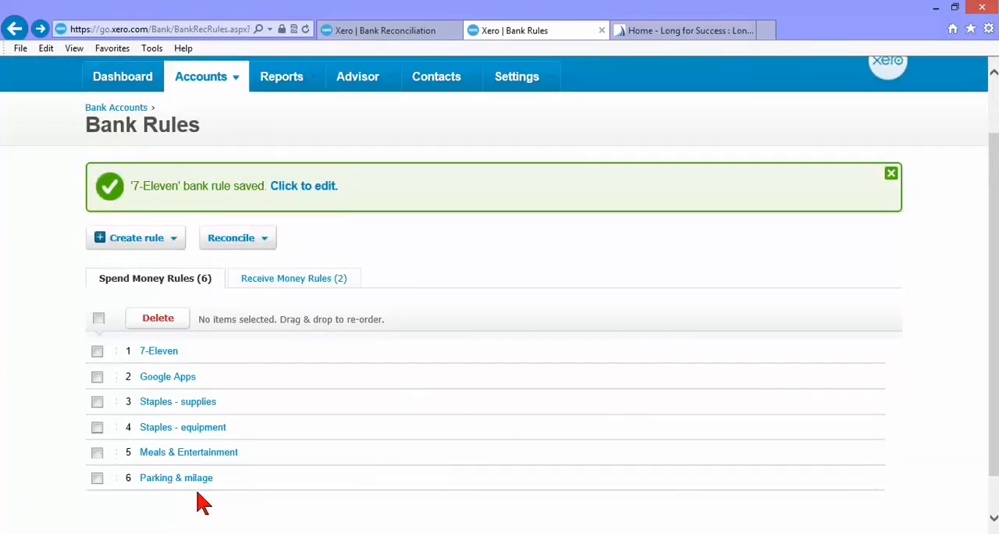
Examine the Parking & milage rule's condition, contact, fixed value mileage lines and remainder allocation, and return to the rules list
click(160, 482)
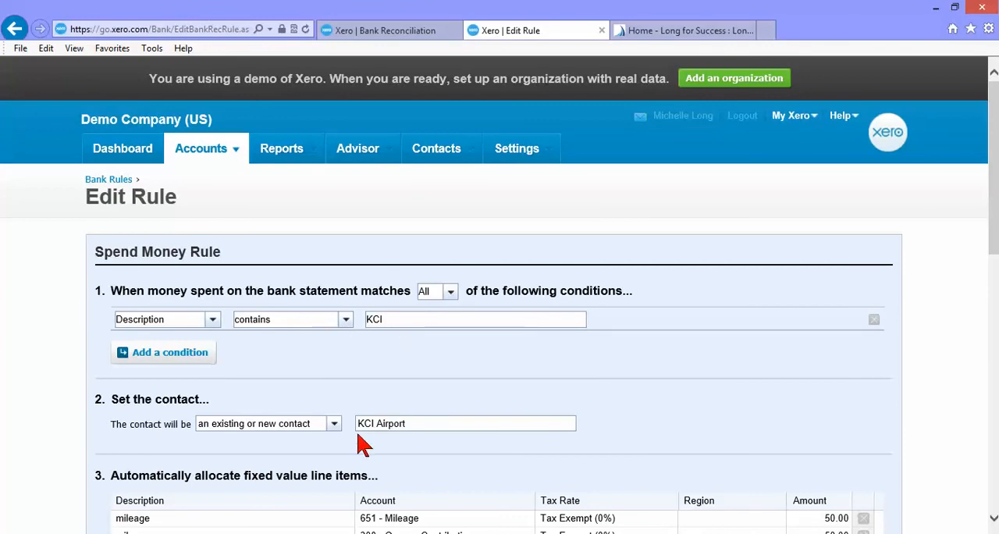
scroll(410, 435, down, 1)
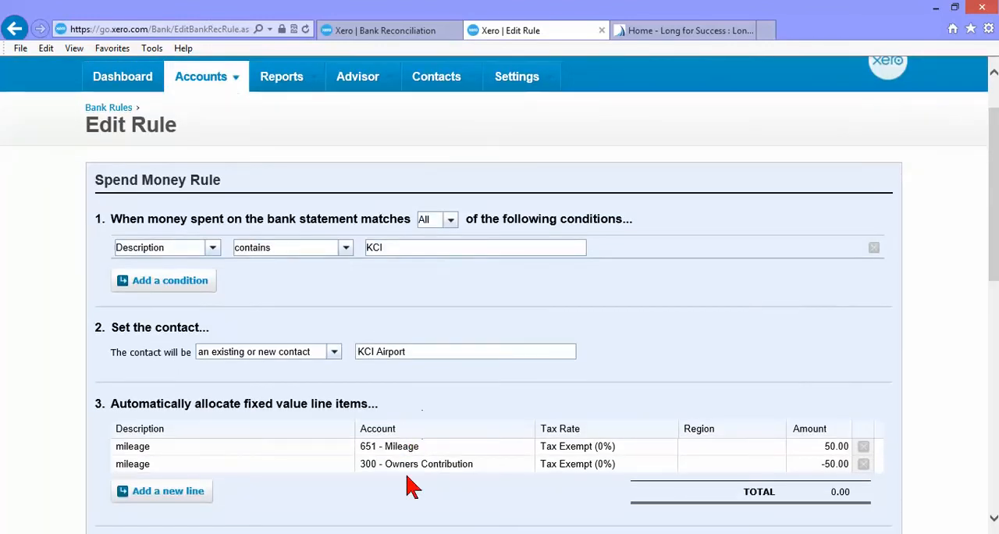
scroll(415, 487, down, 1)
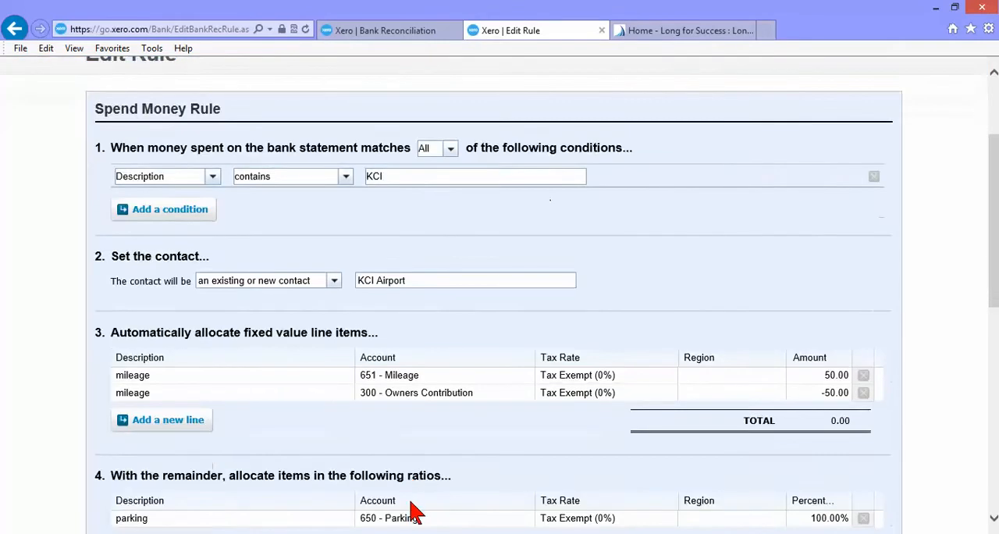
scroll(417, 511, down, 1)
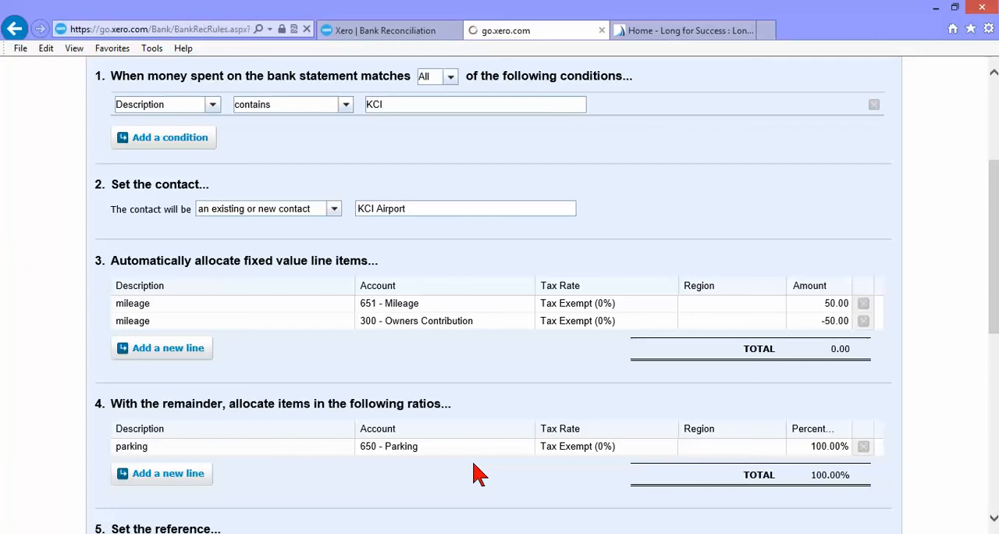
scroll(474, 464, down, 1)
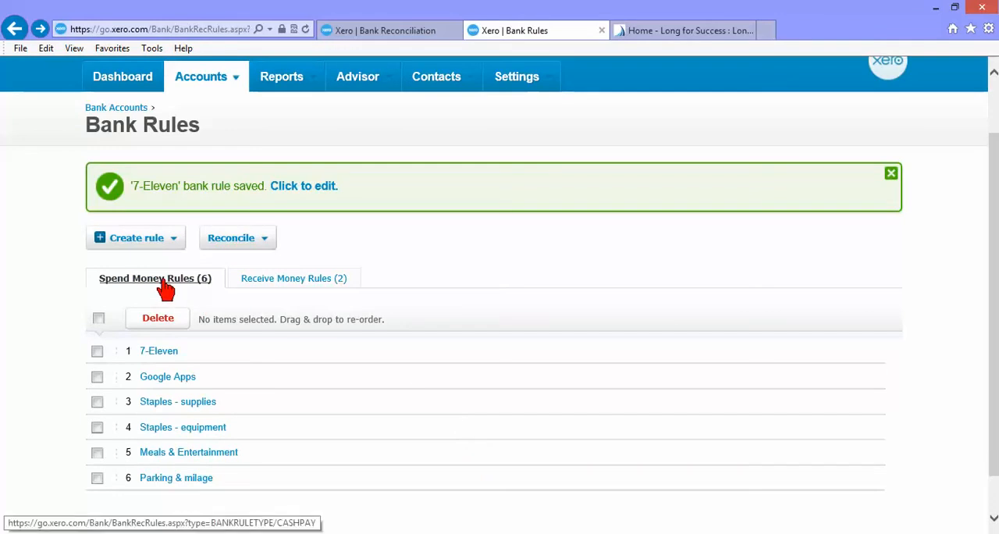
Show the receive money rules and examine the Amazon Affiliate rule's condition, contact and account allocation
click(279, 279)
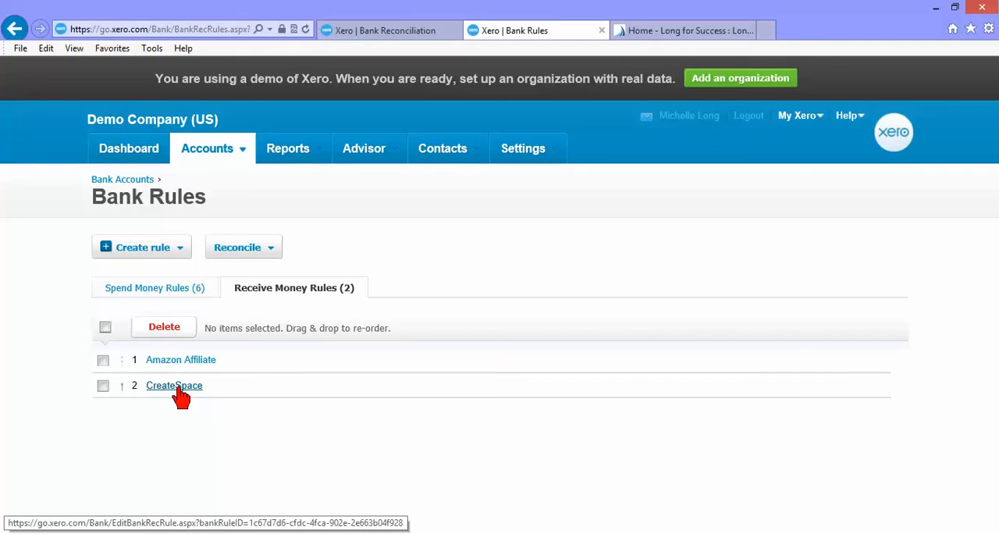
click(190, 366)
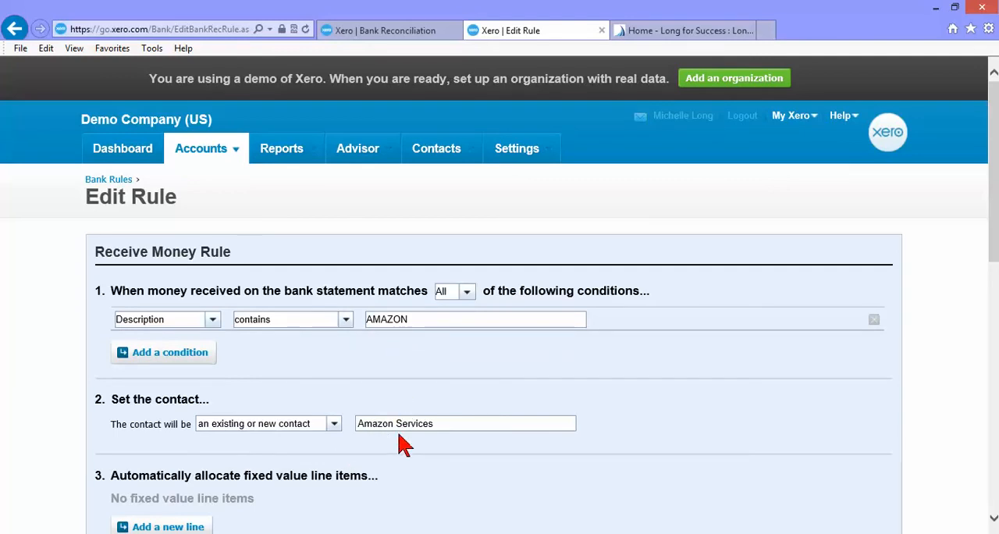
scroll(404, 443, down, 3)
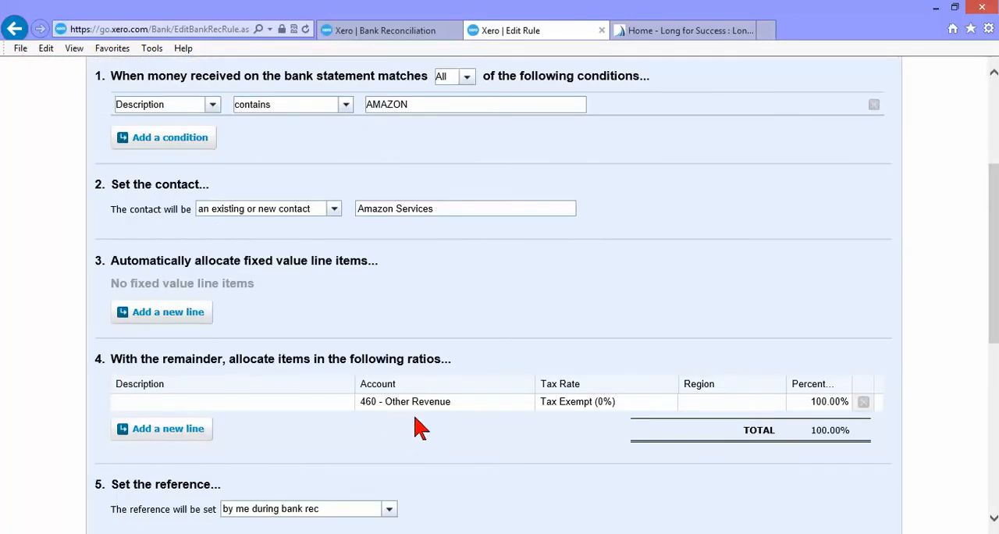